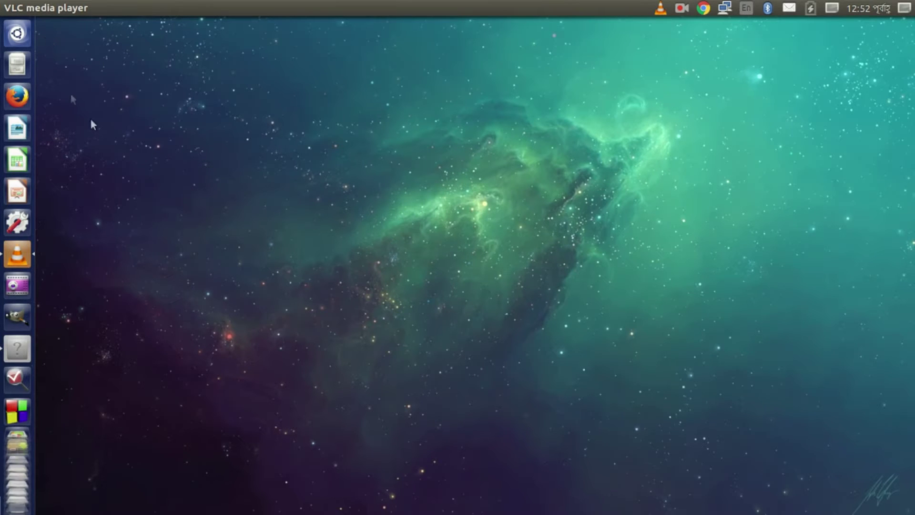
- Open Ubuntu Software, search it for vlc and view the VLC media player entry
key("super")
type("softwar")
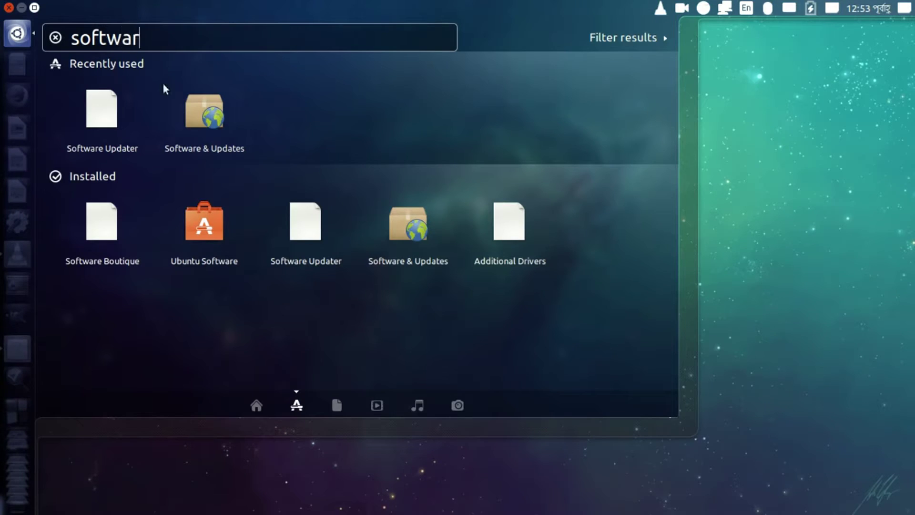
left_click(205, 225)
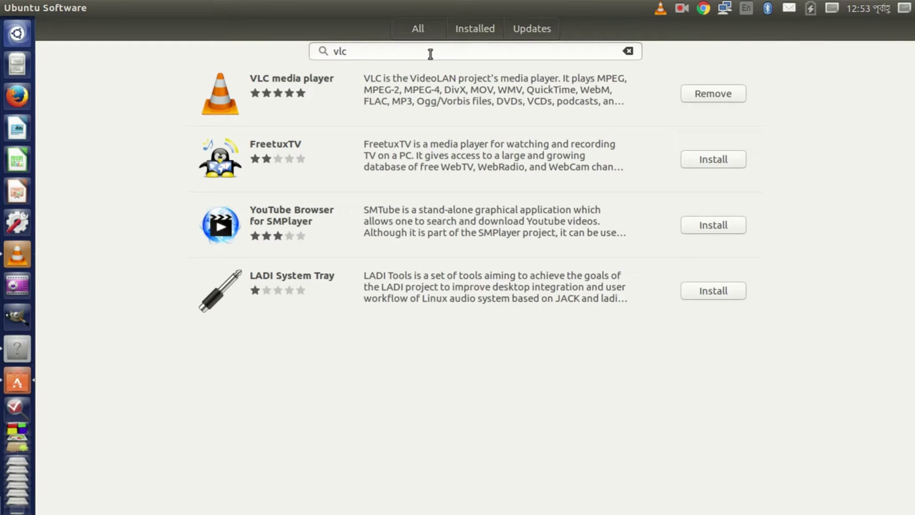
left_click(323, 81)
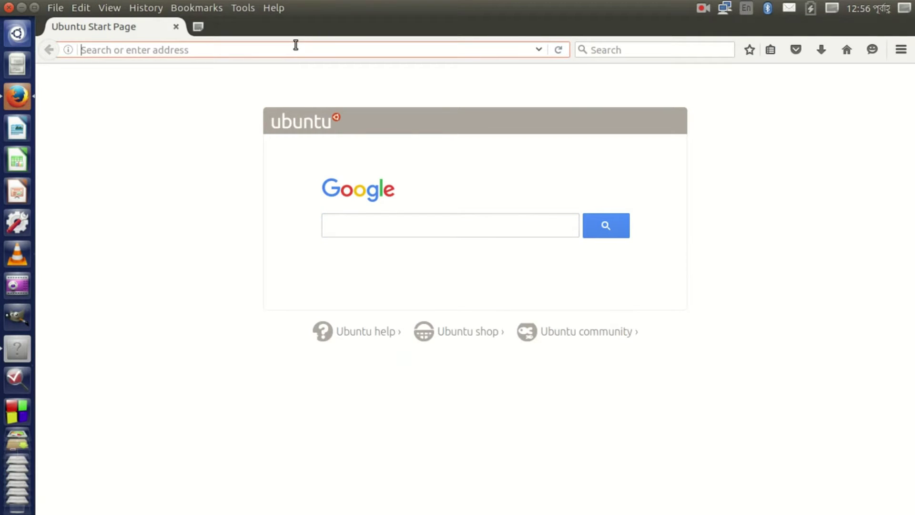
- Find the Chrome download page in Firefox and request the 64 bit .deb package for Debian/Ubuntu, accepting the terms
type("down")
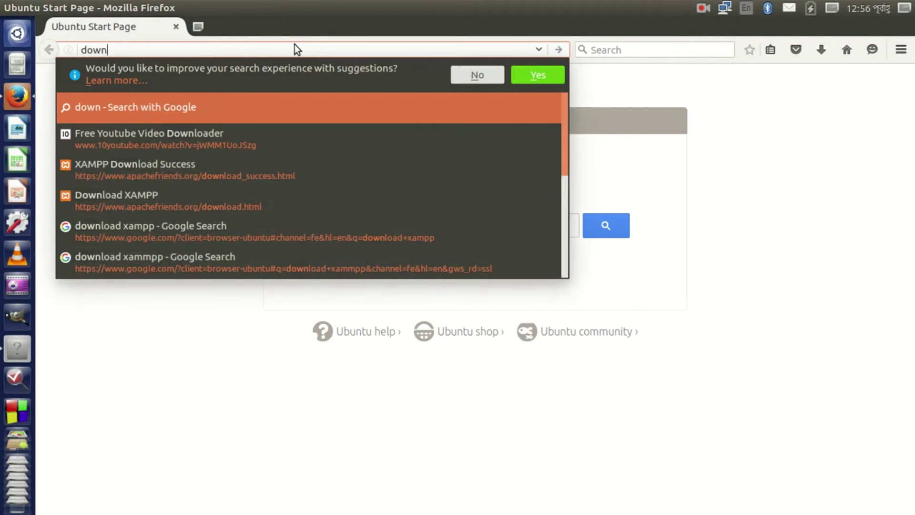
type("load")
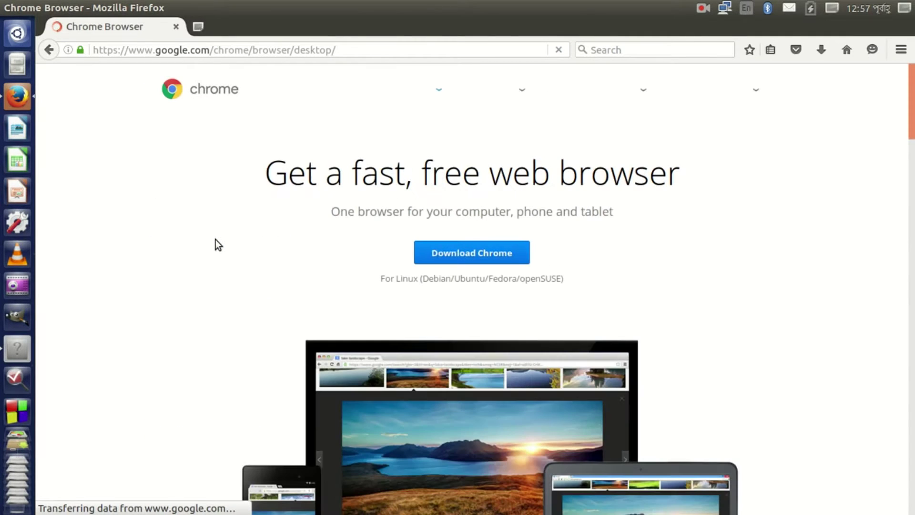
left_click(439, 256)
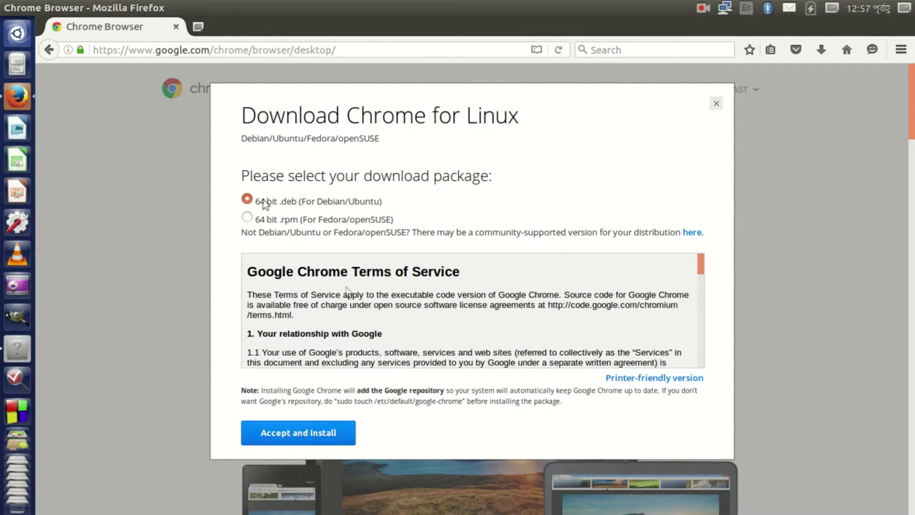
left_click(328, 445)
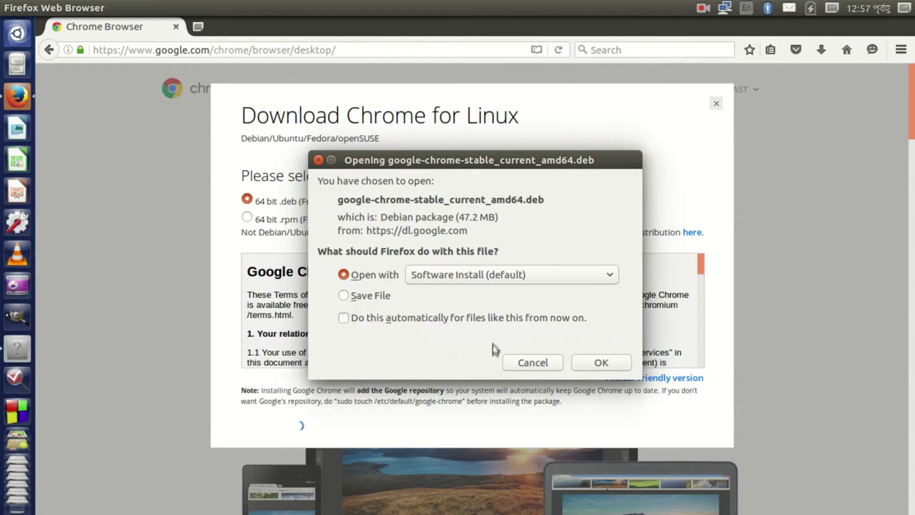
- Choose to open google-chrome-stable_current_amd64.deb with Software Install (default) and start the download
left_click(520, 277)
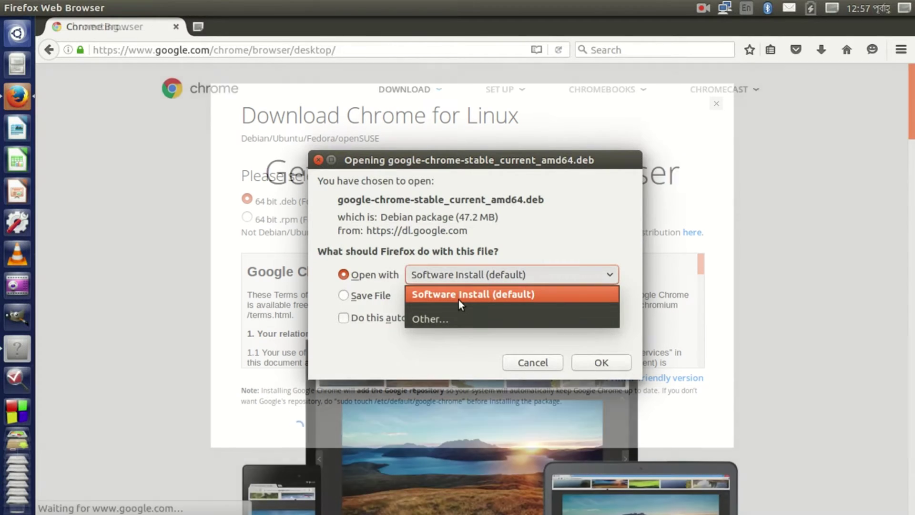
left_click(458, 296)
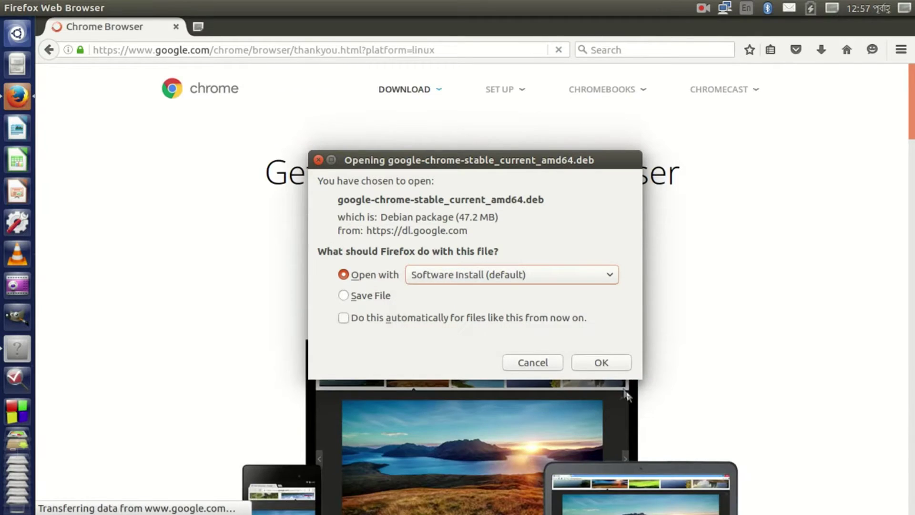
left_click(603, 363)
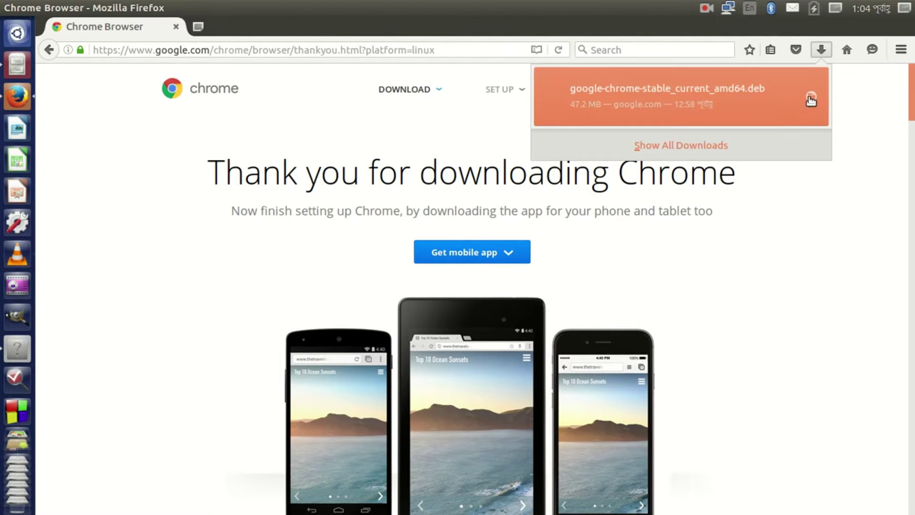
- Transfer the downloaded google-chrome-stable_current_amd64.deb from its temporary folder into the Downloads folder
left_click(810, 99)
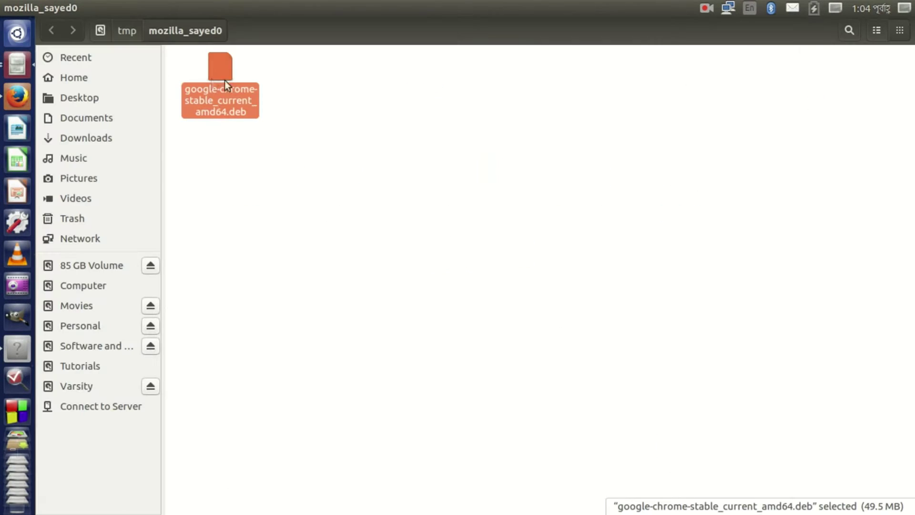
right_click(213, 67)
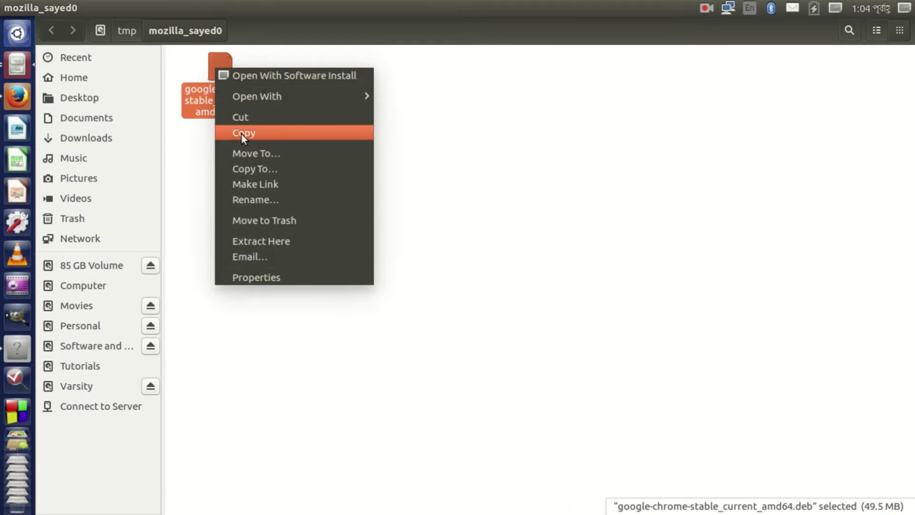
left_click(241, 116)
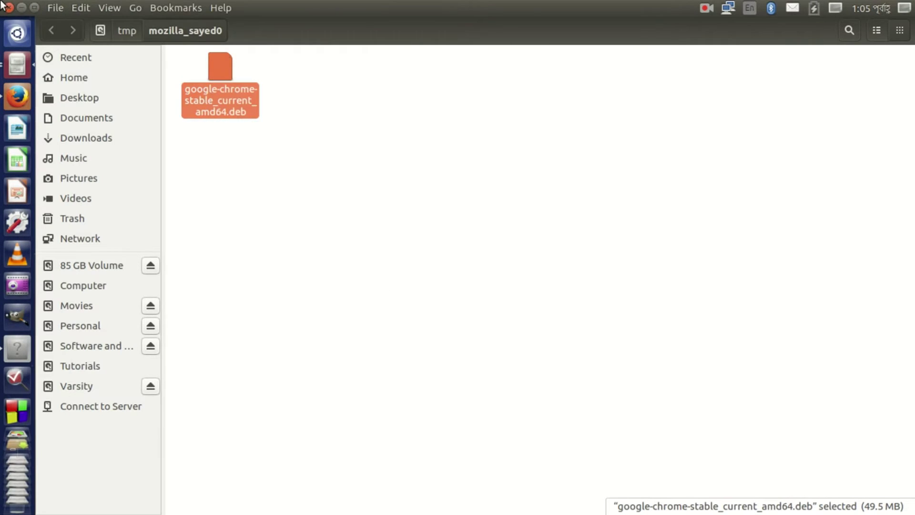
left_click(7, 7)
left_click(17, 64)
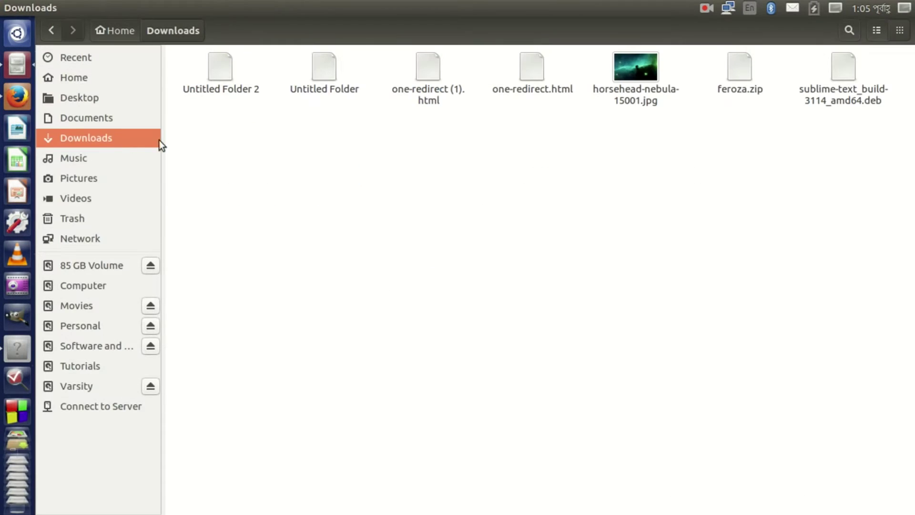
key("ctrl+v")
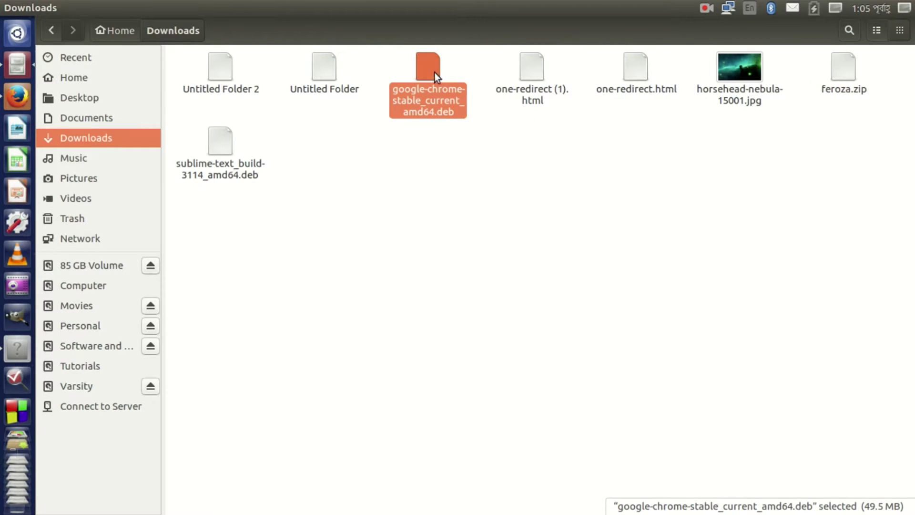
- Copy the full file name of the Chrome package in Downloads to the clipboard
right_click(434, 72)
left_click(465, 238)
key("ctrl+a")
right_click(424, 108)
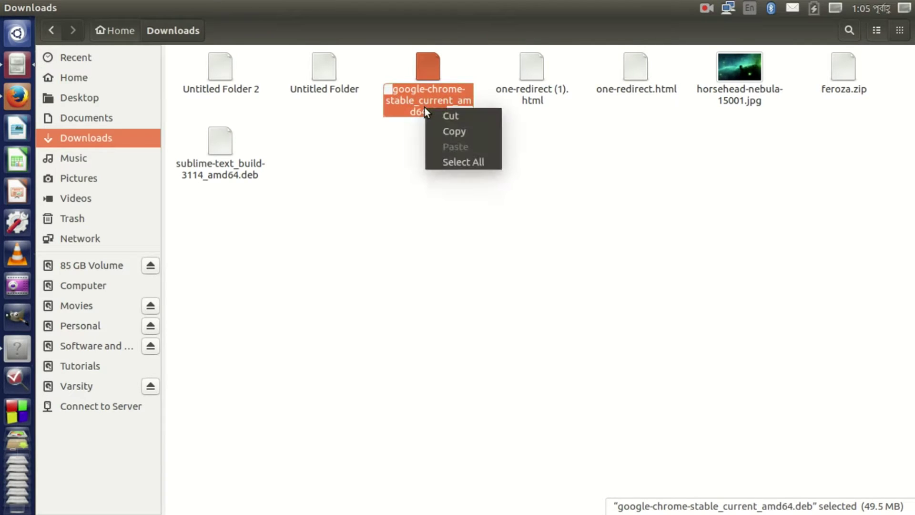
left_click(452, 130)
- In a new terminal, list the home directory with ls and change to the Downloads/ directory
key("ctrl+alt+t")
left_click_drag(574, 22, 442, 215)
type("ls")
key("Return")
type("cd")
type(" D")
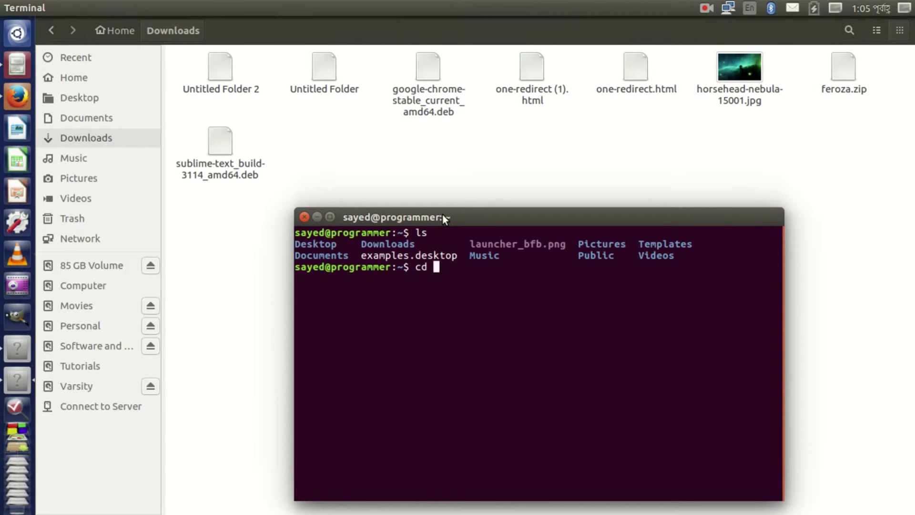
type("ownloads/")
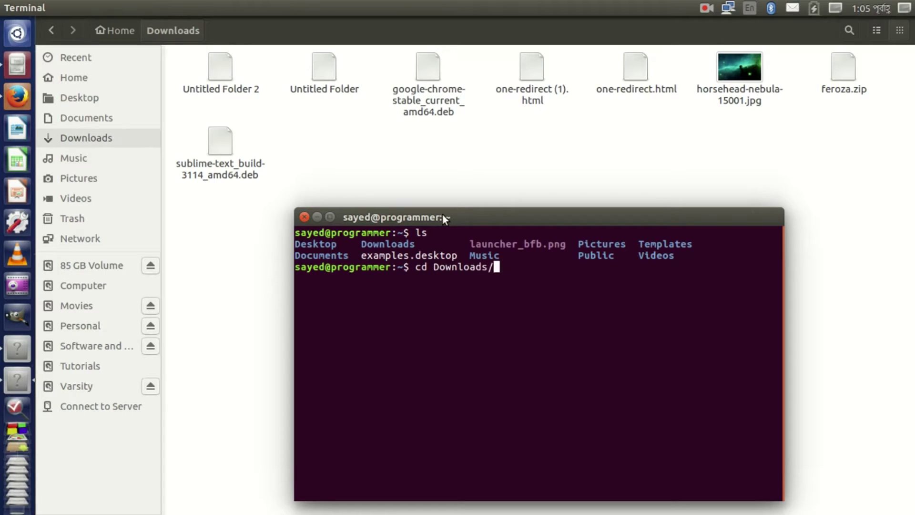
key("Return")
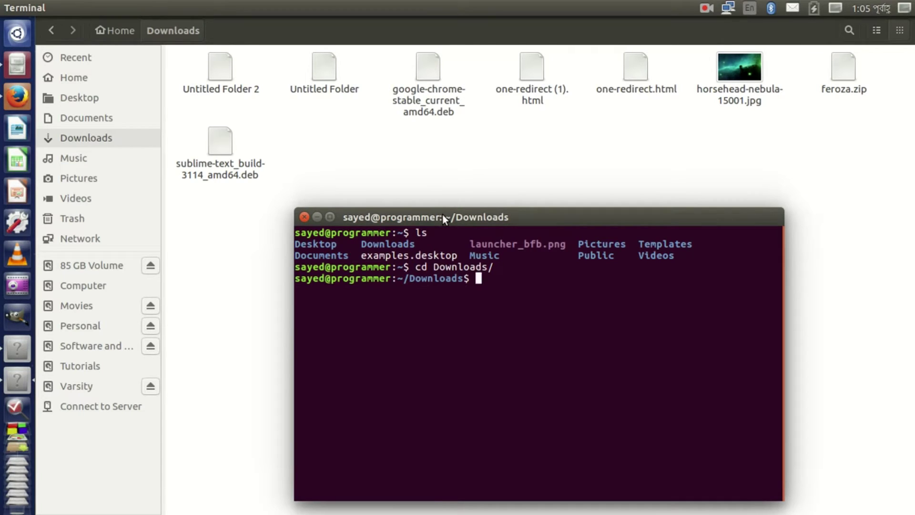
- Install the package with sudo dpkg -i google-chrome-stable_current_amd64.deb, entering the sudo password
type("sudo dpkg -i")
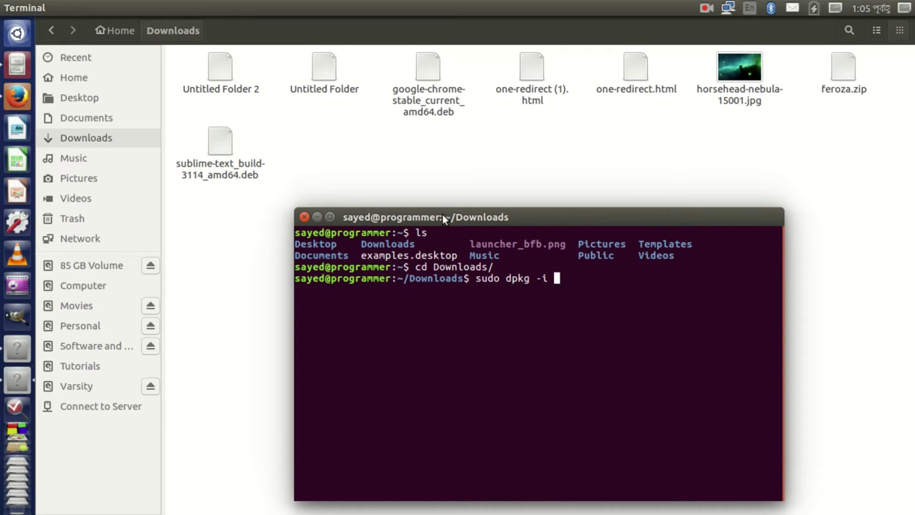
type(" g")
key("Tab")
key("Return")
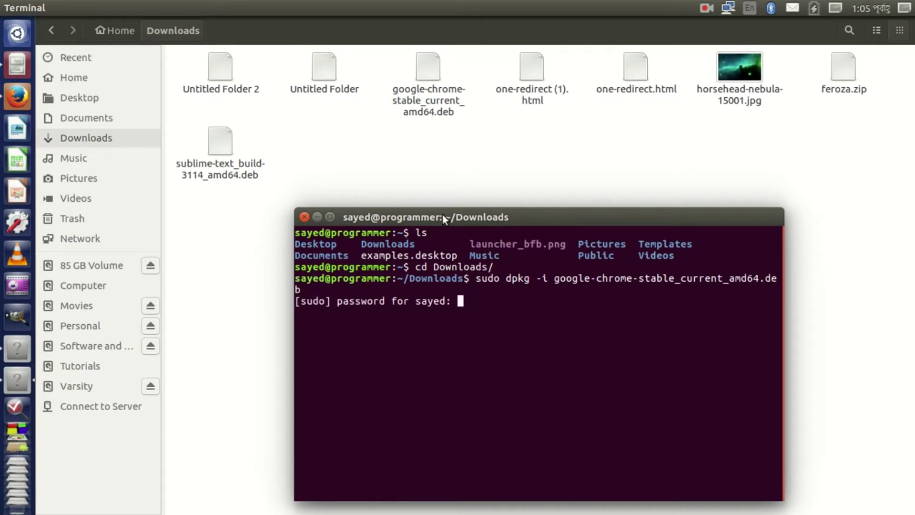
key("Return")
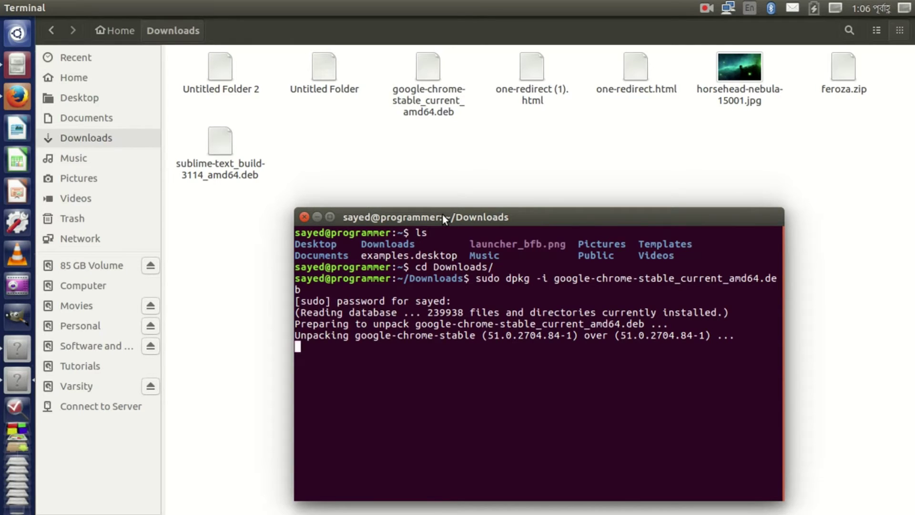
- Resolve missing dependencies with sudo apt-get -f install and exit the terminal
type("s")
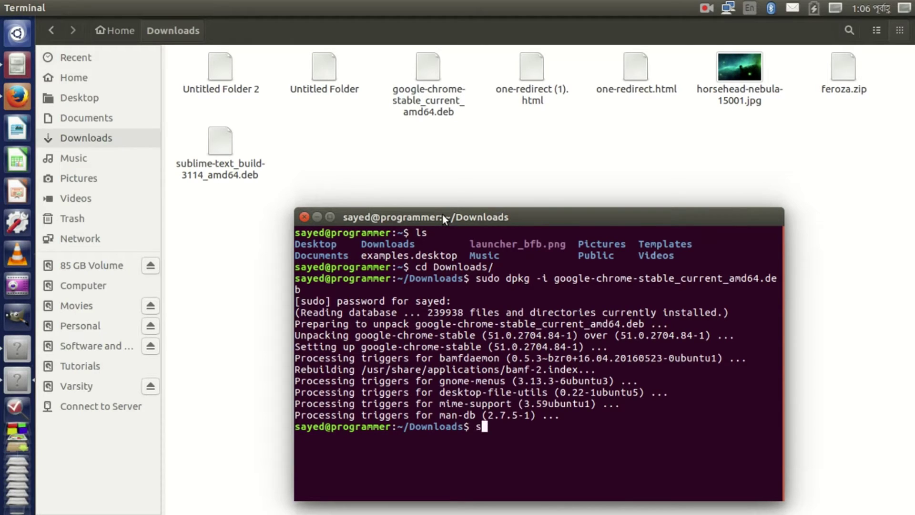
type("udo apt-get -")
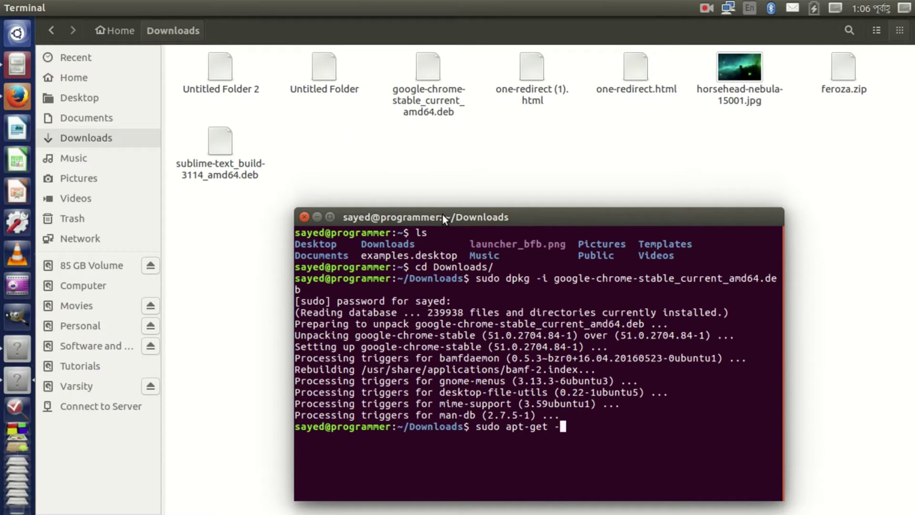
type("f")
key("BackSpace")
type("f install")
key("Return")
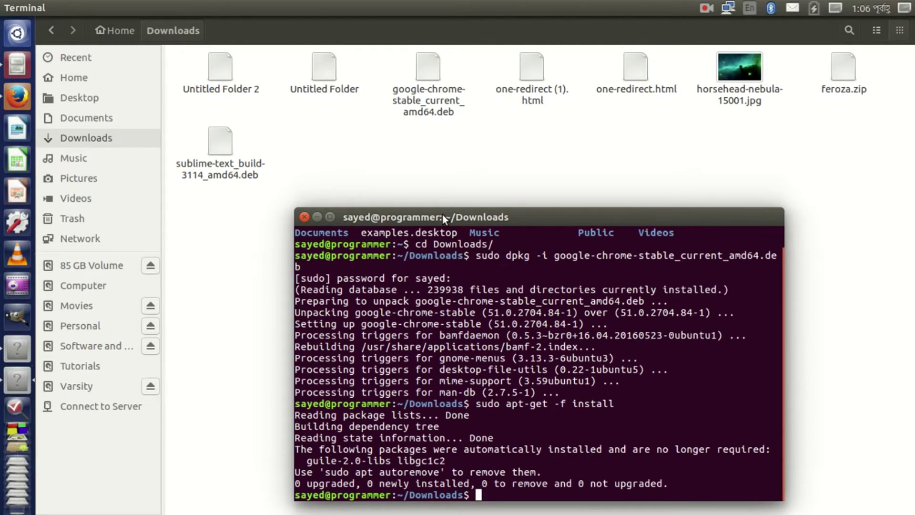
type("exit")
key("Return")
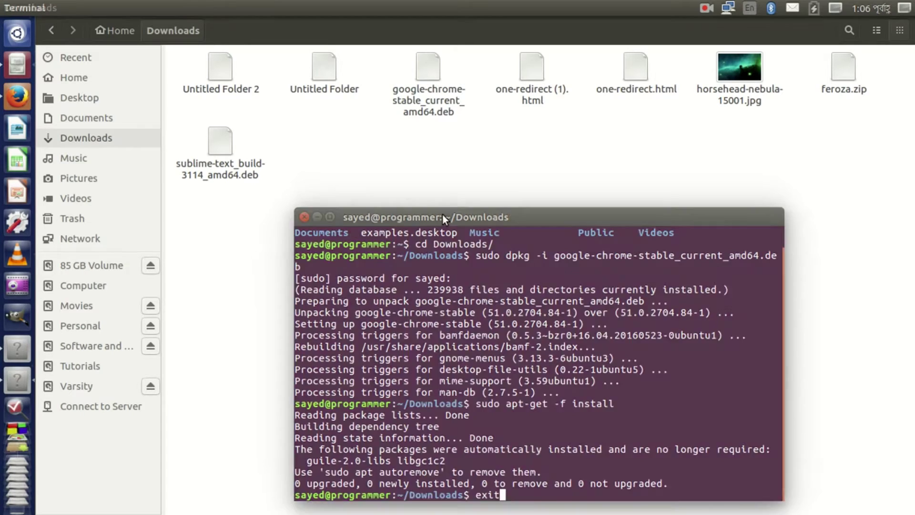
- Search the installed applications for Google Chrome
key("super")
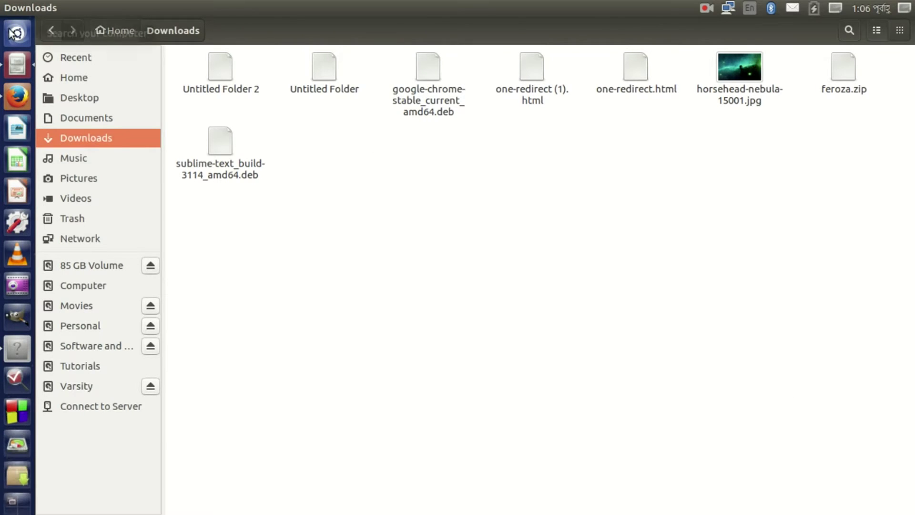
type("h")
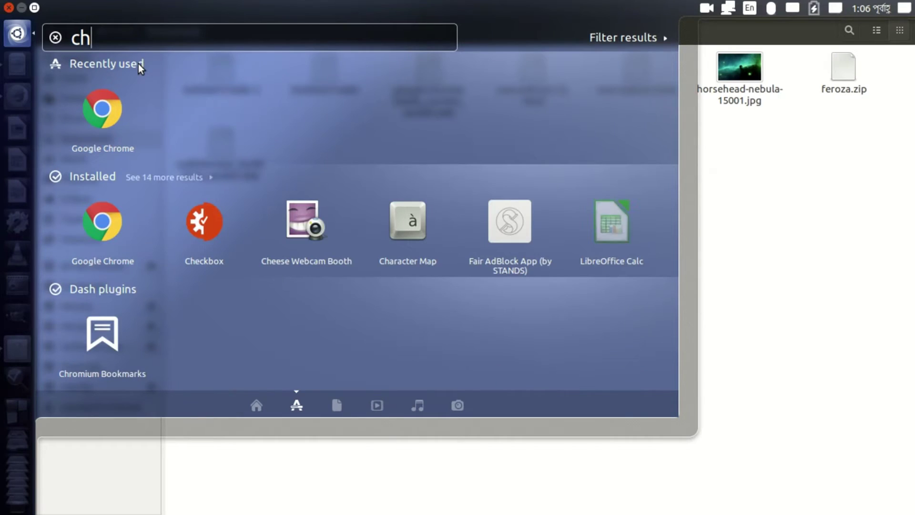
type("rm")
key("BackSpace")
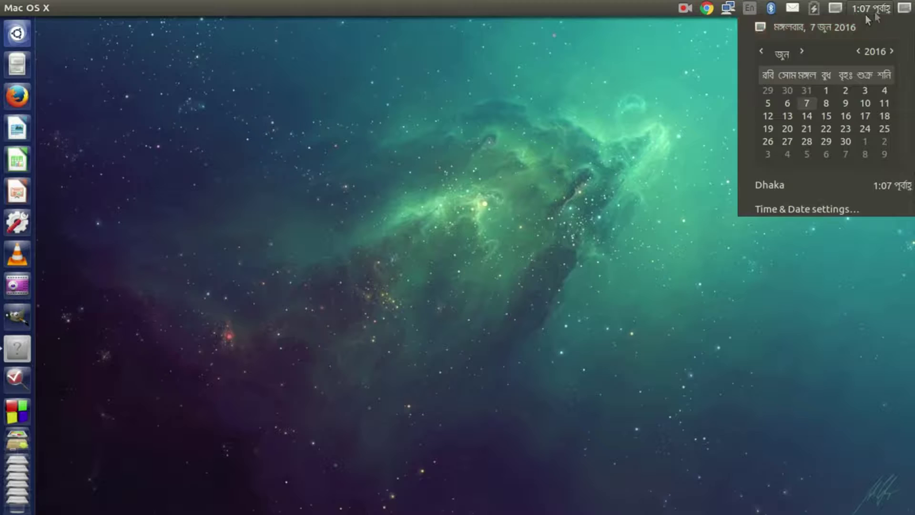
- Open the computer's system details and show the Default Applications settings
left_click(872, 10)
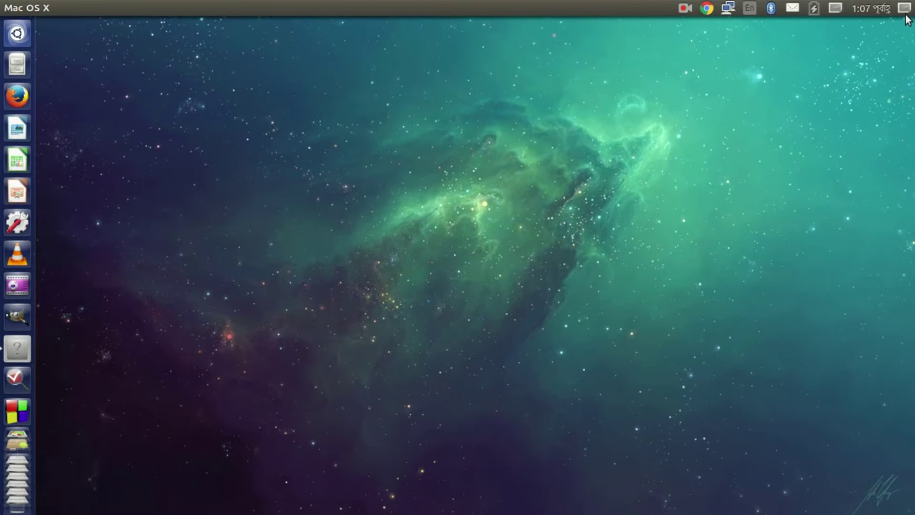
left_click(904, 8)
left_click(868, 29)
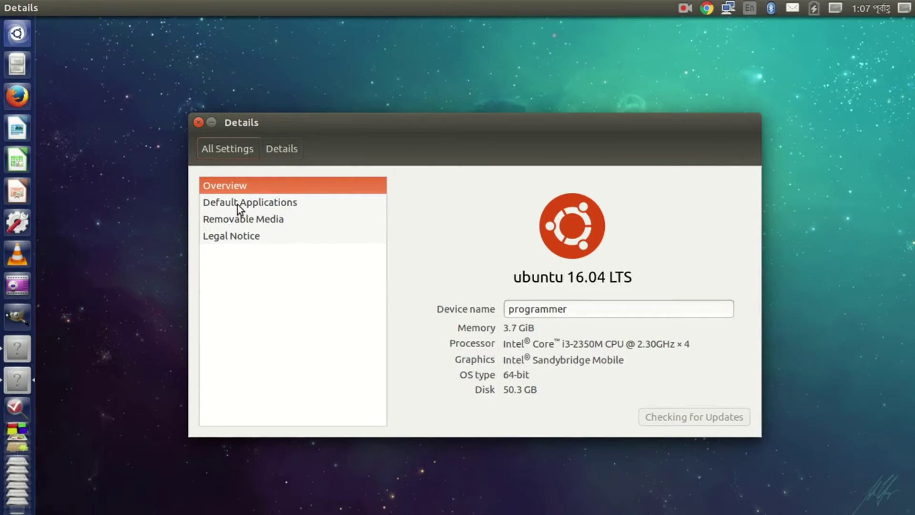
left_click(241, 204)
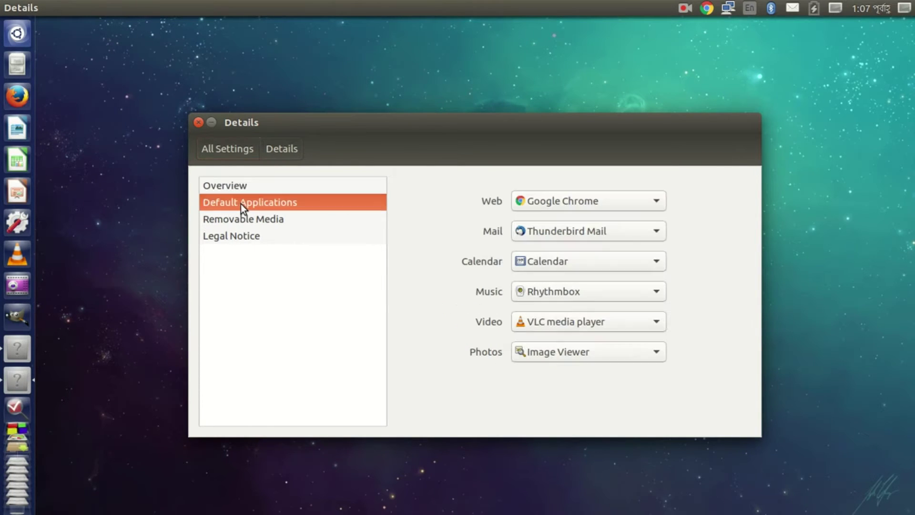
- Keep Google Chrome as the default web application and VLC media player as the default video application
left_click(534, 203)
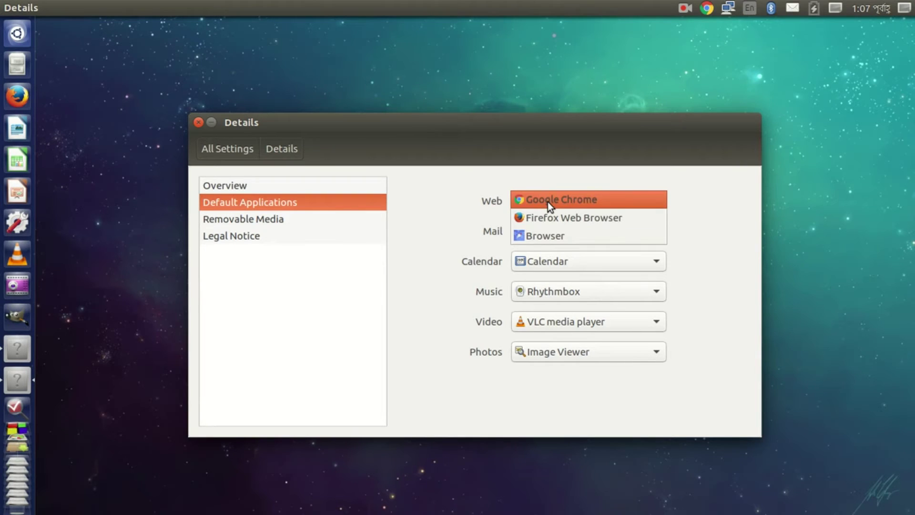
left_click(547, 201)
left_click(550, 324)
left_click(556, 325)
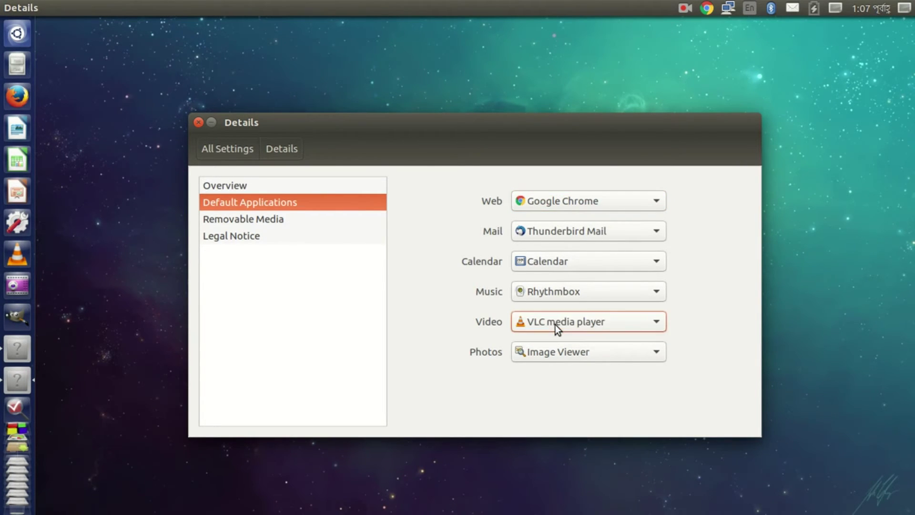
- Set the default music application to VLC media player and photos to Shotwell Viewer, and close the settings
left_click(557, 292)
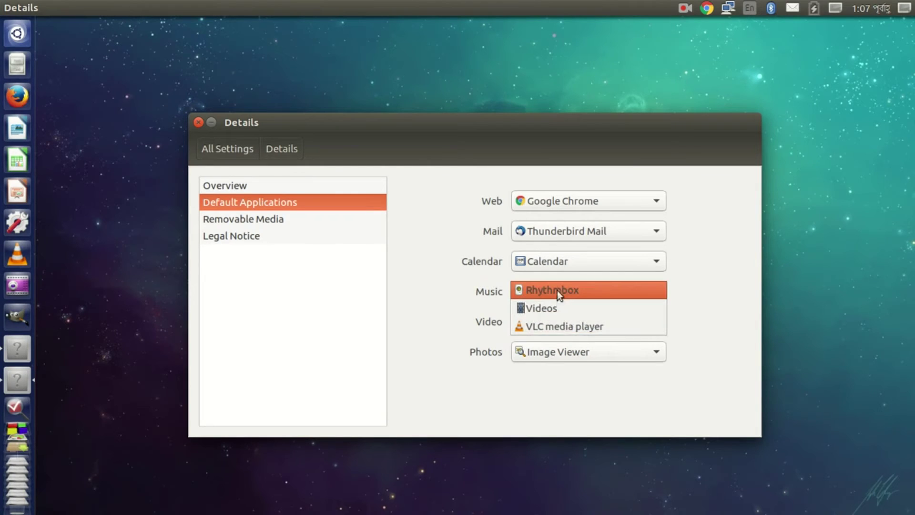
left_click(567, 326)
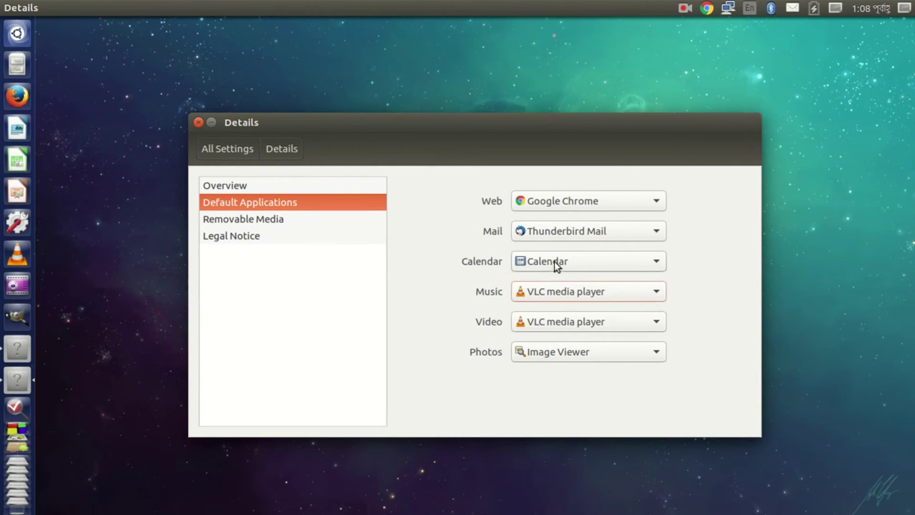
left_click(569, 348)
left_click(562, 387)
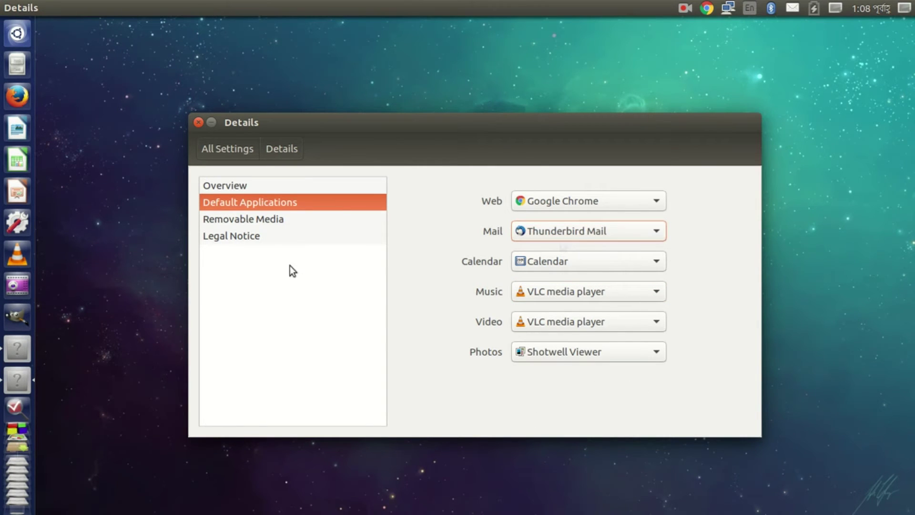
left_click(198, 123)
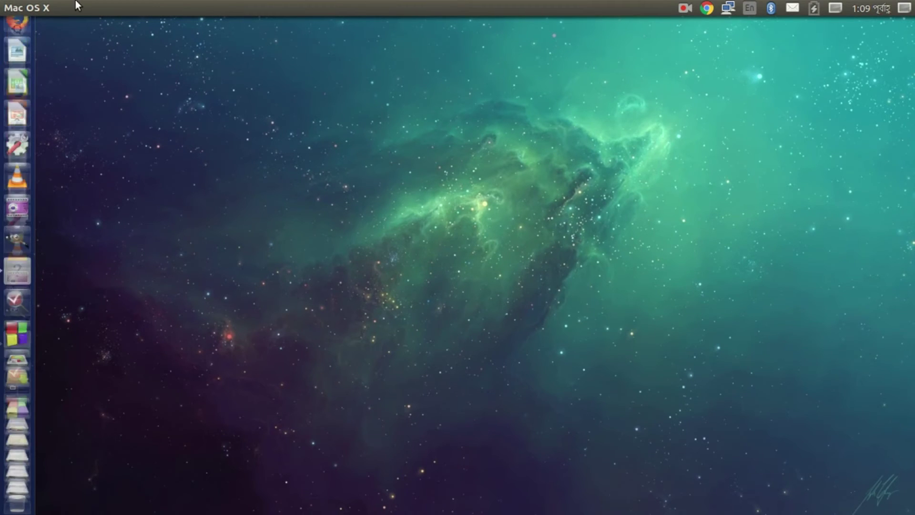
- Search Ubuntu Software for "unity tweak", launch Unity Tweak Tool and show its appearance theme settings
left_click(17, 34)
left_click(296, 406)
type("ubu")
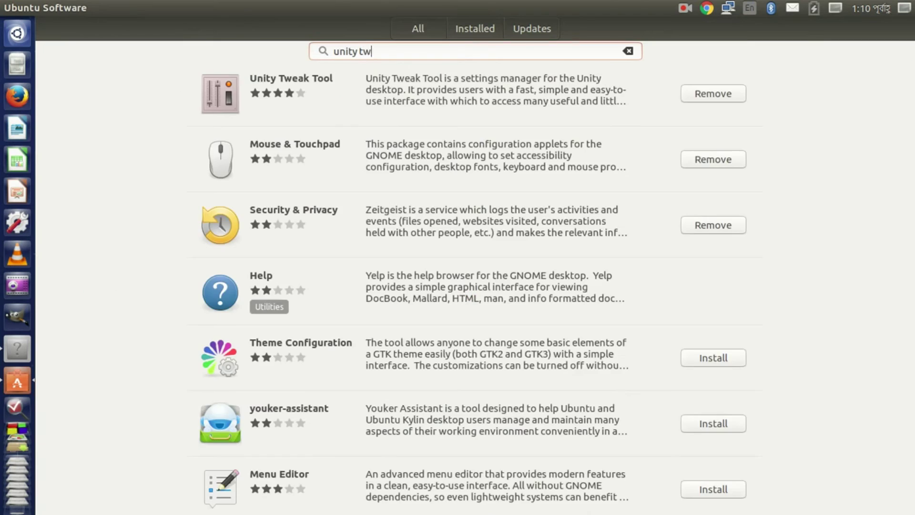
type("ak")
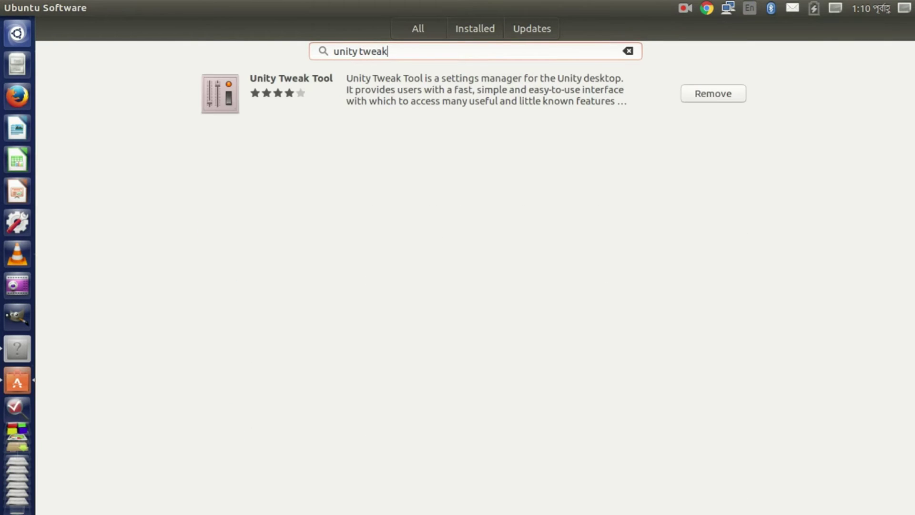
left_click(277, 78)
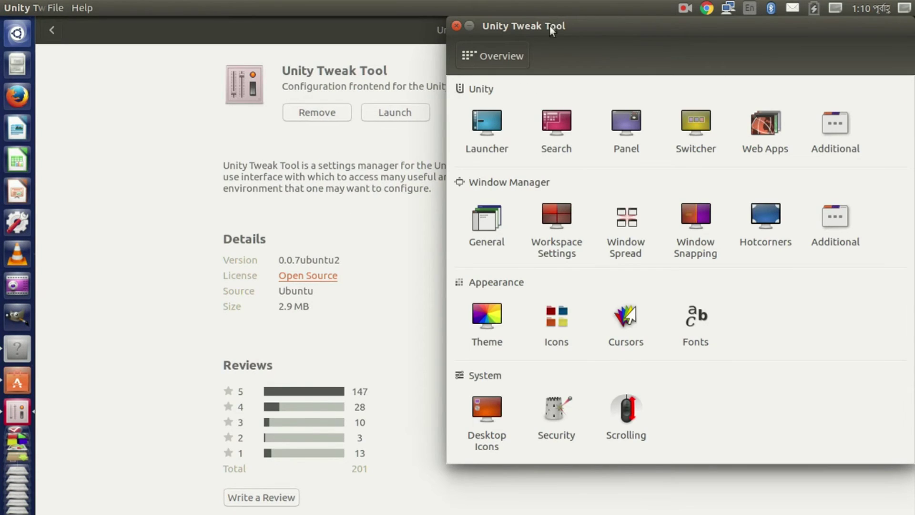
left_click(507, 340)
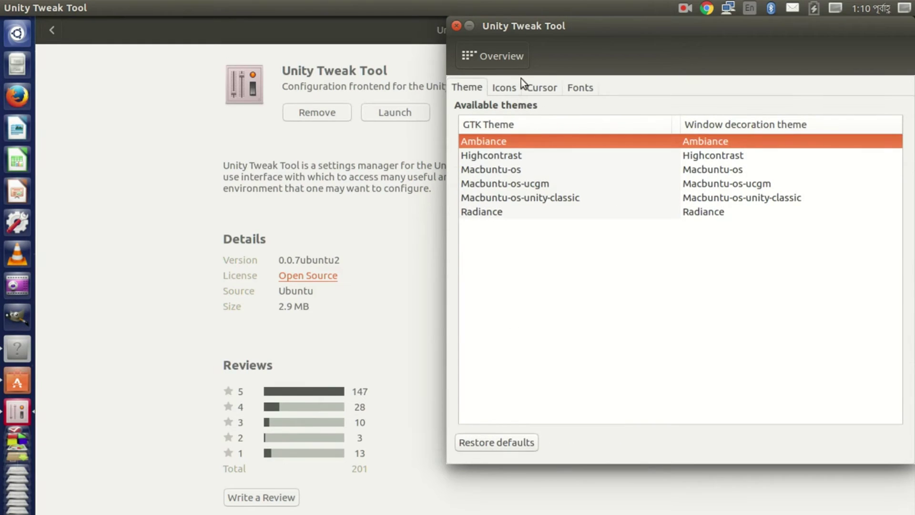
- Try the Highcontrast theme and switch back to Ambiance
left_click(502, 167)
left_click(503, 152)
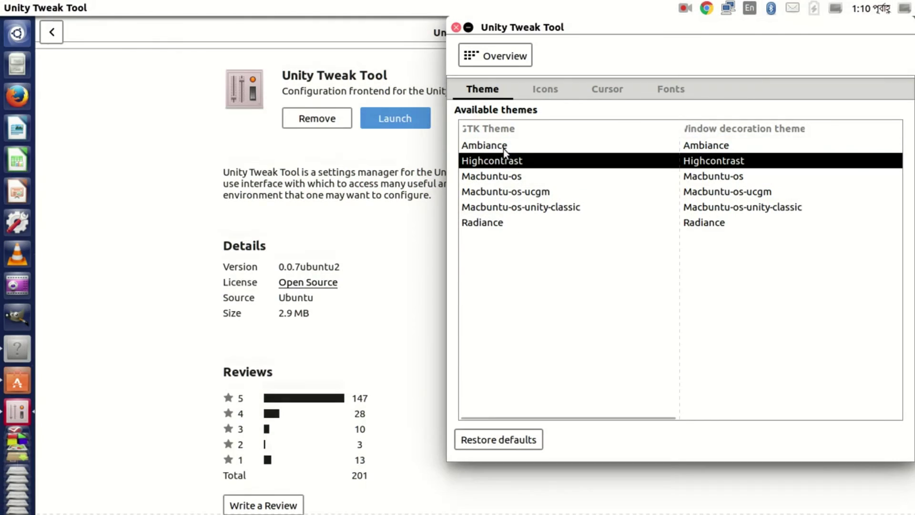
left_click(498, 147)
left_click(539, 88)
left_click(467, 89)
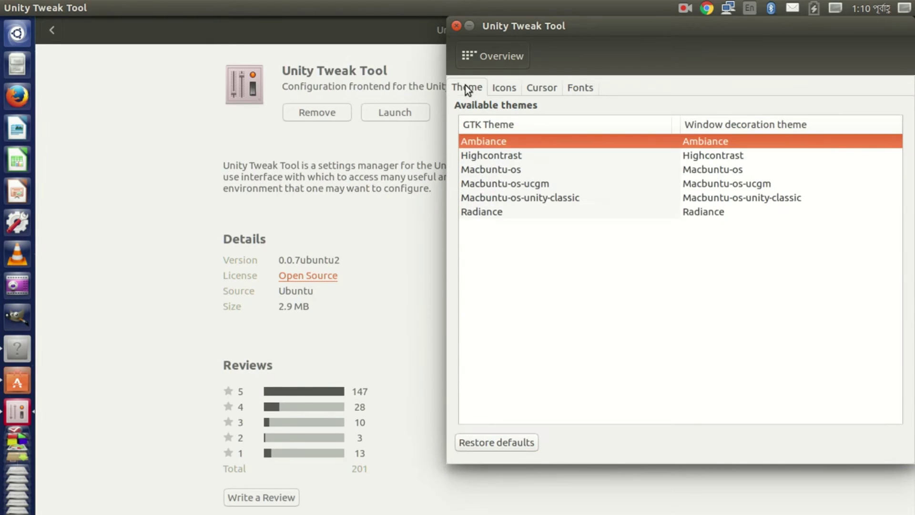
- Set both the GTK theme and the icon theme to Macbuntu-os
left_click(496, 170)
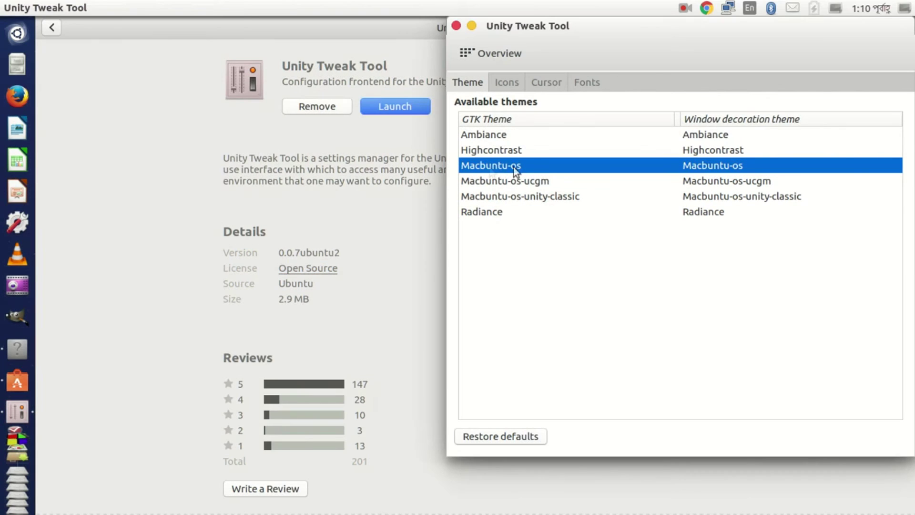
left_click(506, 82)
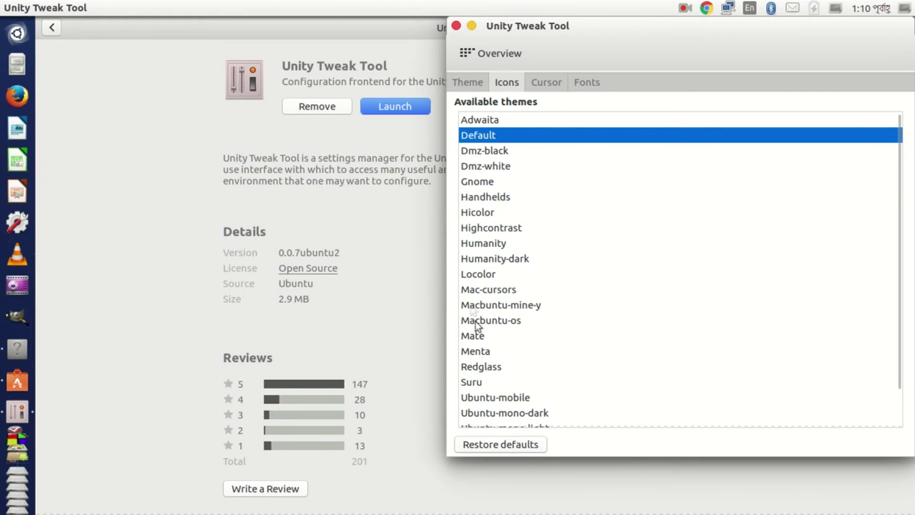
left_click(491, 320)
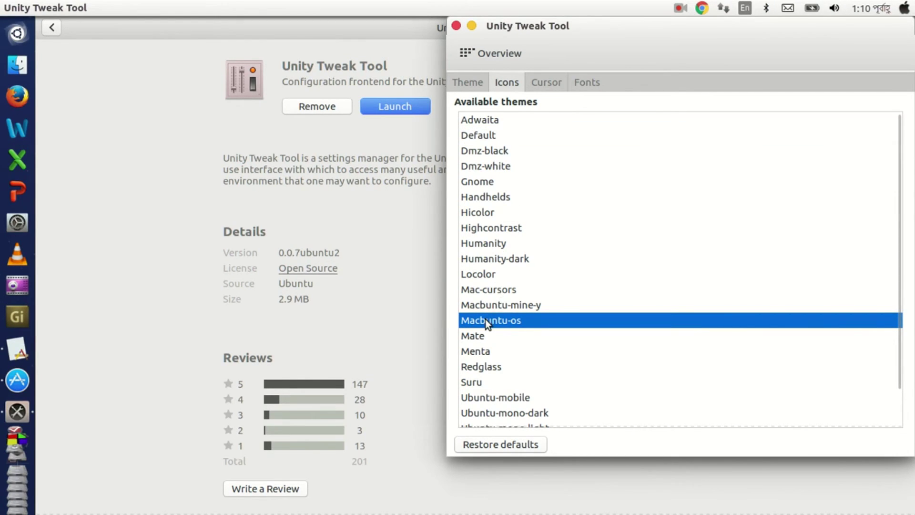
- Set the cursor theme to Mac-cursors and open the Unity Launcher settings from the overview
left_click(545, 81)
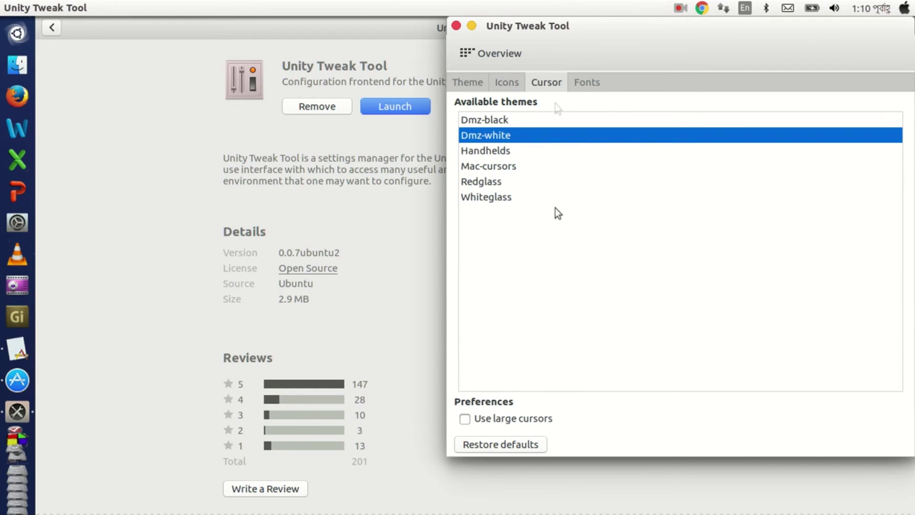
left_click(483, 167)
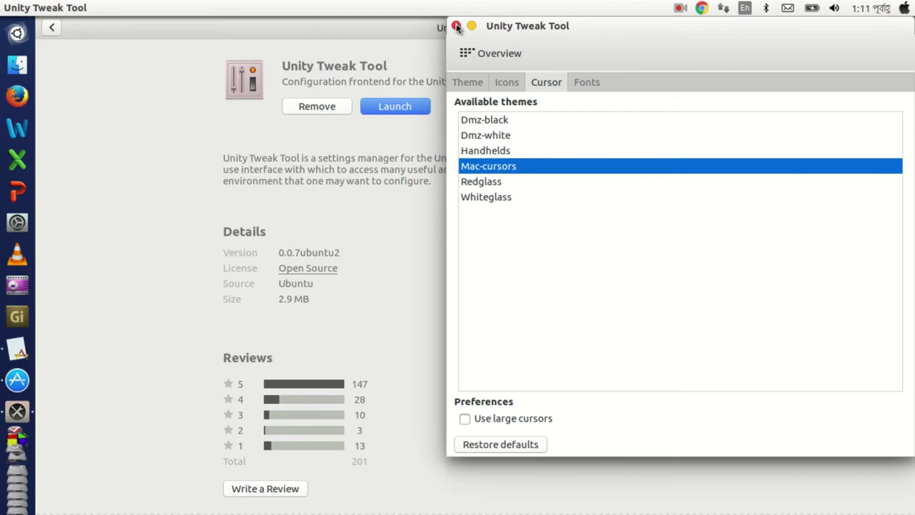
left_click(470, 52)
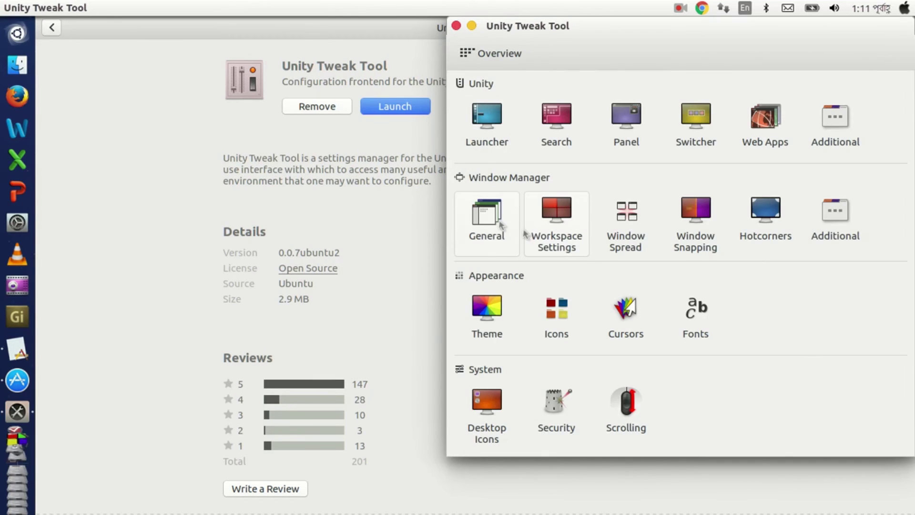
left_click(494, 150)
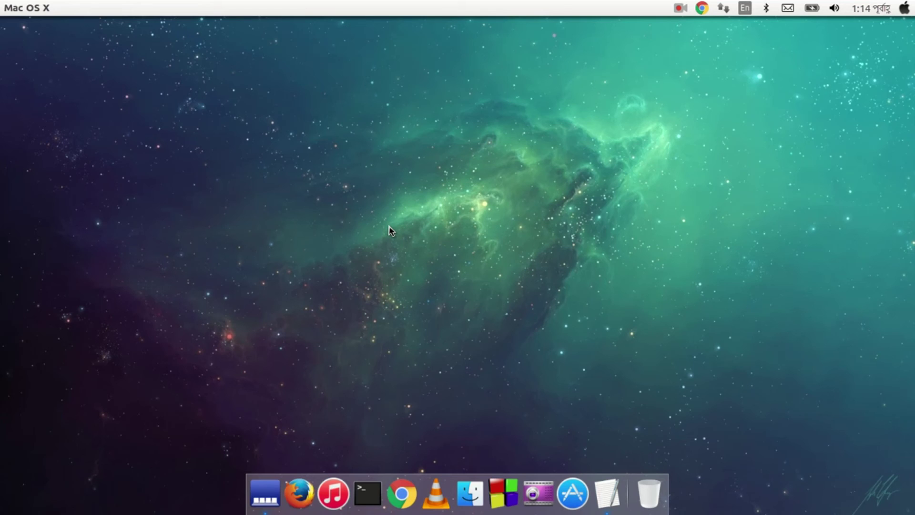
- Switch to Google Chrome and search YouTube for "macbuntu"
left_click(405, 474)
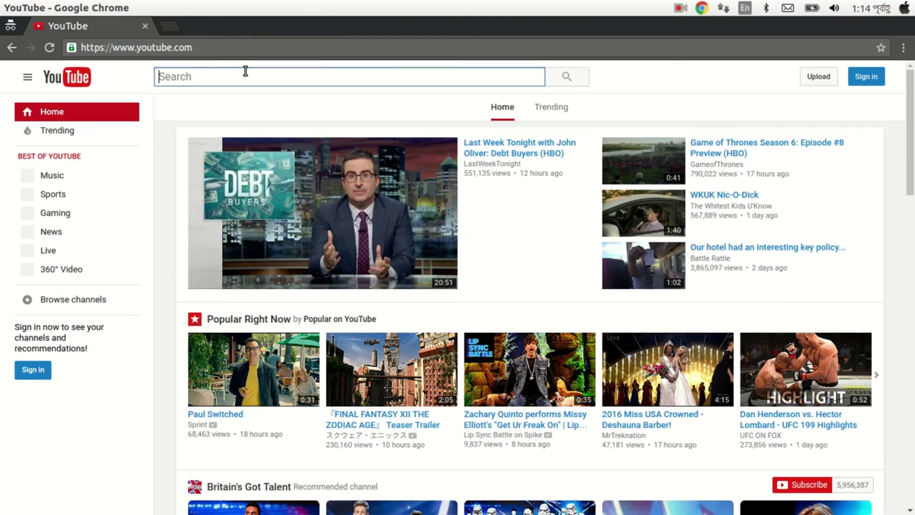
type("macbuntu")
key("Return")
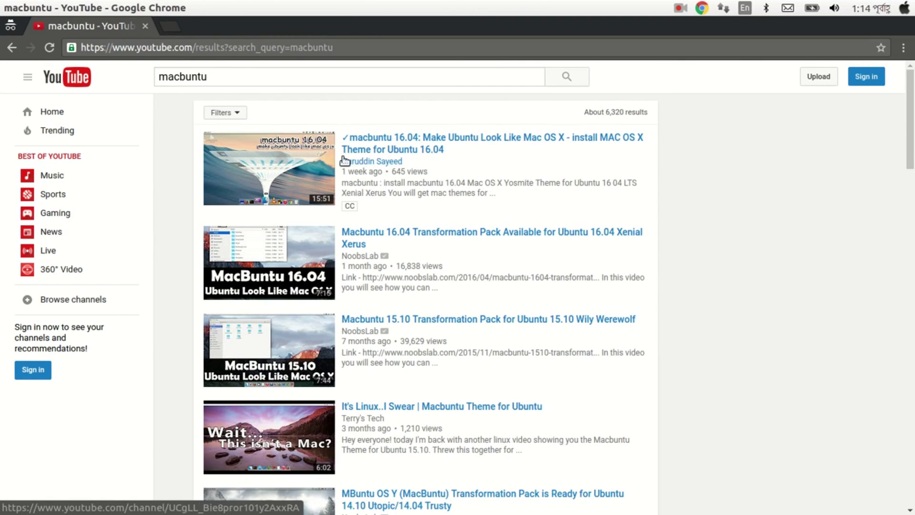
mouse_move(369, 166)
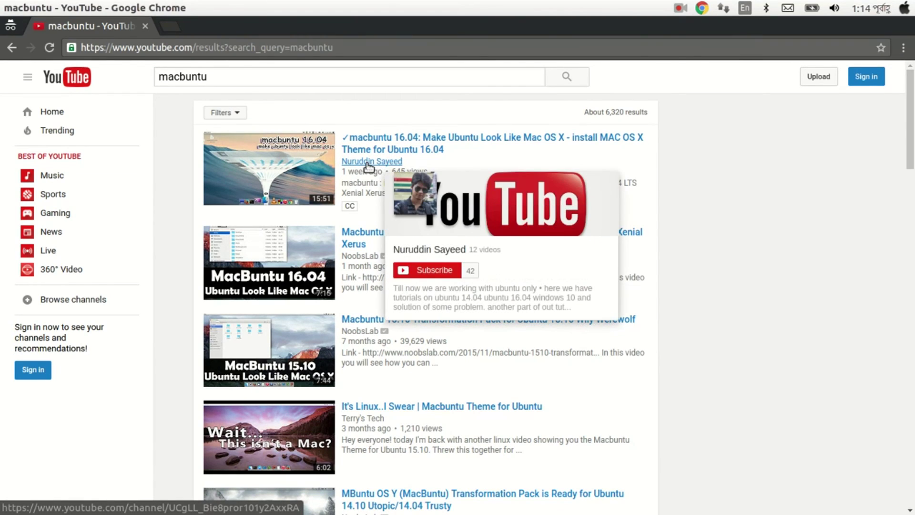
- Open the macbuntu 16.04 video about making Ubuntu look like Mac OS X, pause it and look over its description
left_click(394, 138)
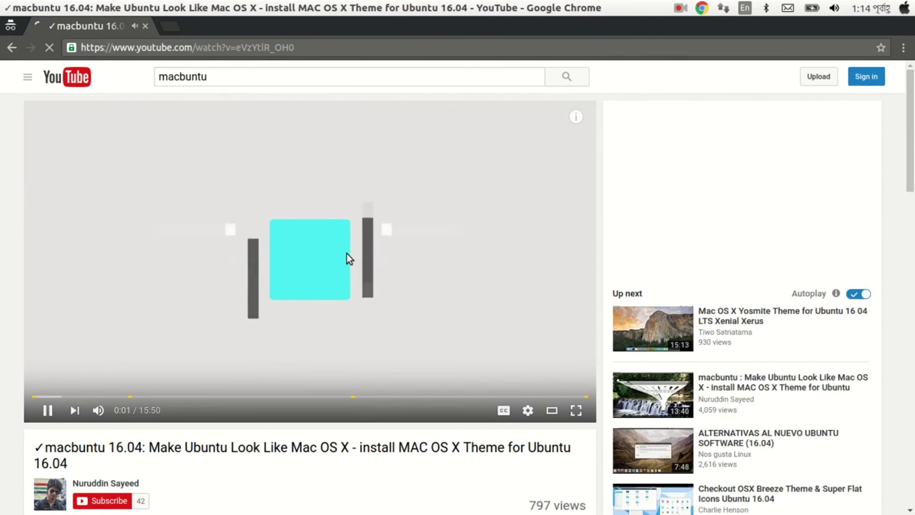
left_click(310, 244)
scroll(311, 244, "down", 5)
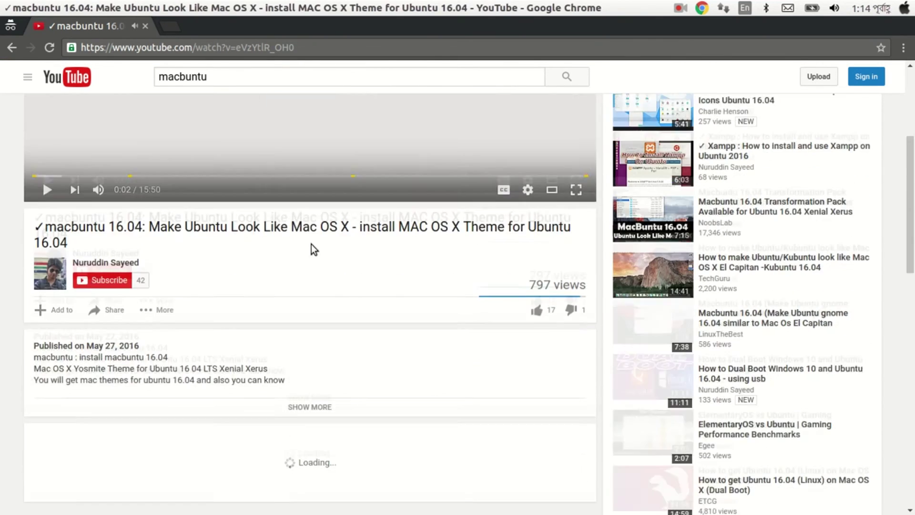
scroll(310, 244, "up", 5)
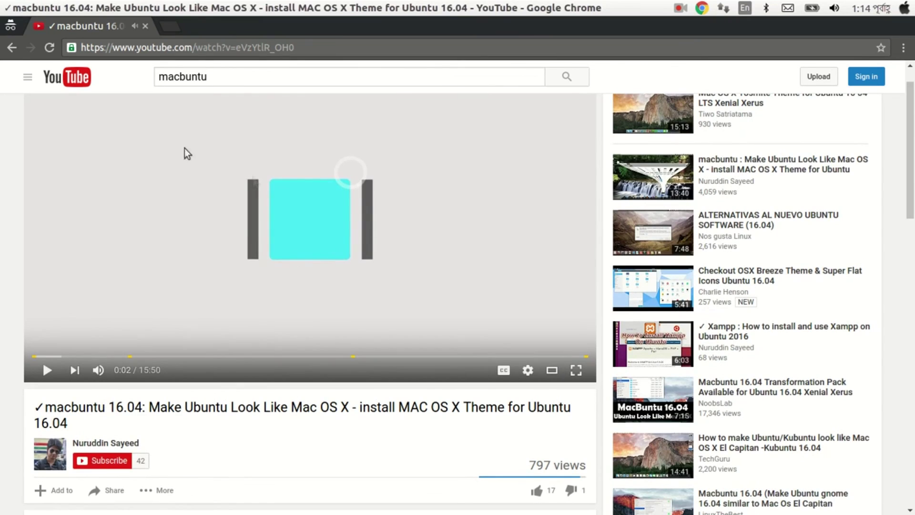
- View the channel's video list and its macbuntu video for Ubuntu 14.10/14.04, and return to the desktop
left_click(116, 444)
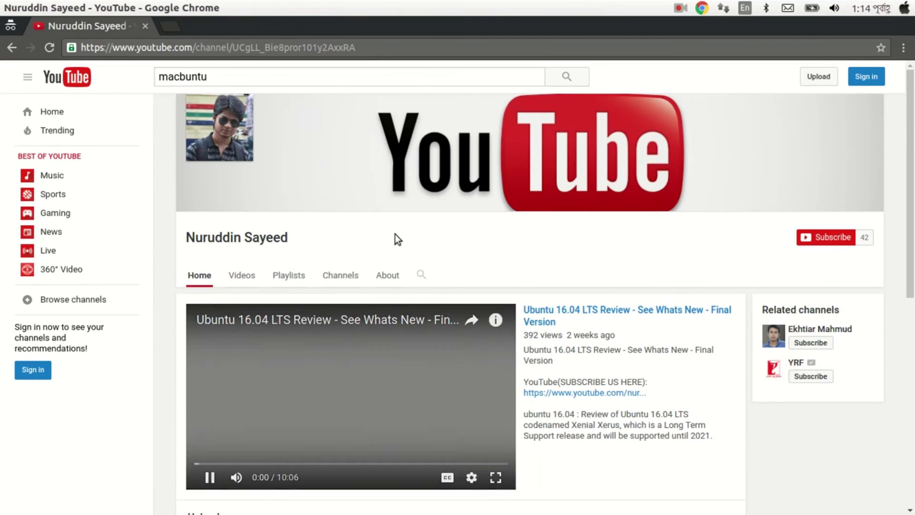
left_click(243, 274)
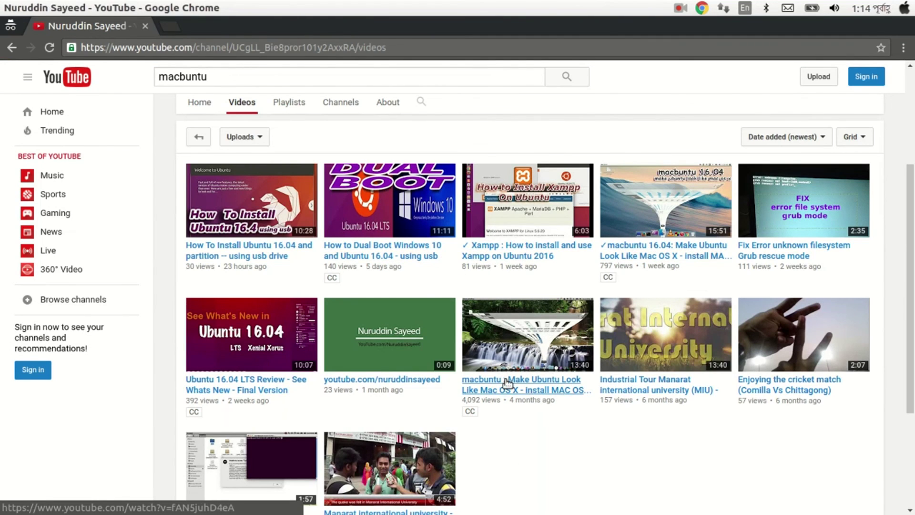
left_click(515, 397)
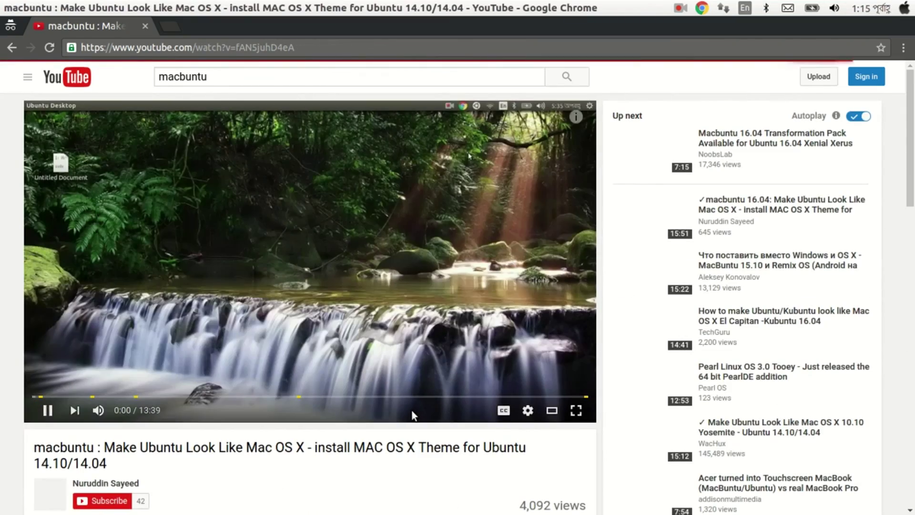
scroll(397, 282, "up", 3)
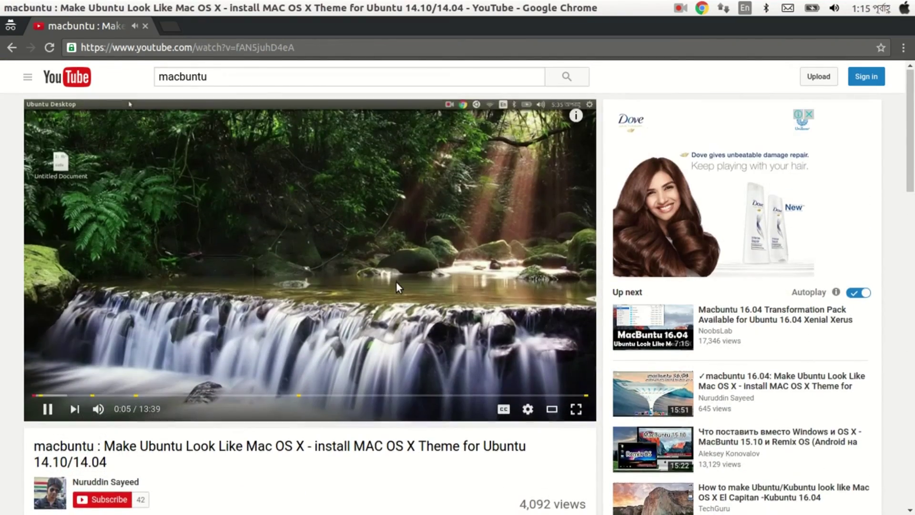
scroll(407, 105, "down", 2)
key("ctrl+n")
left_click(7, 8)
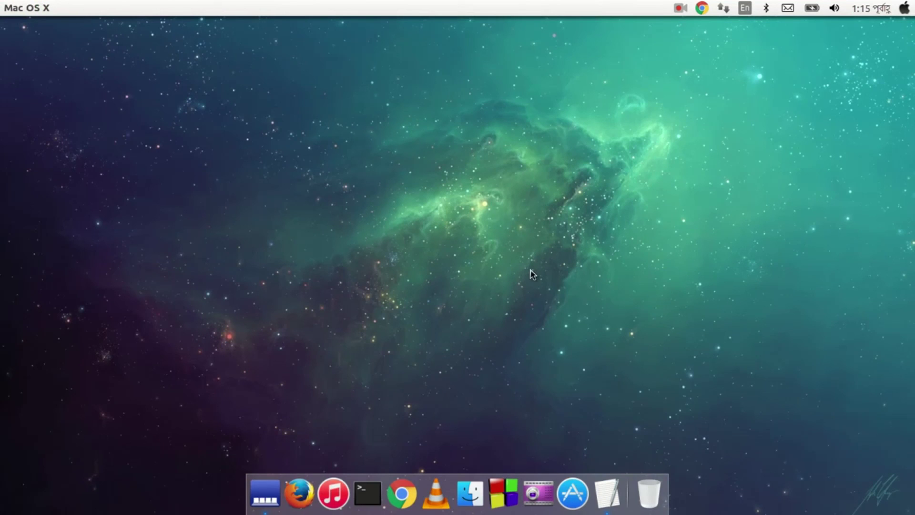